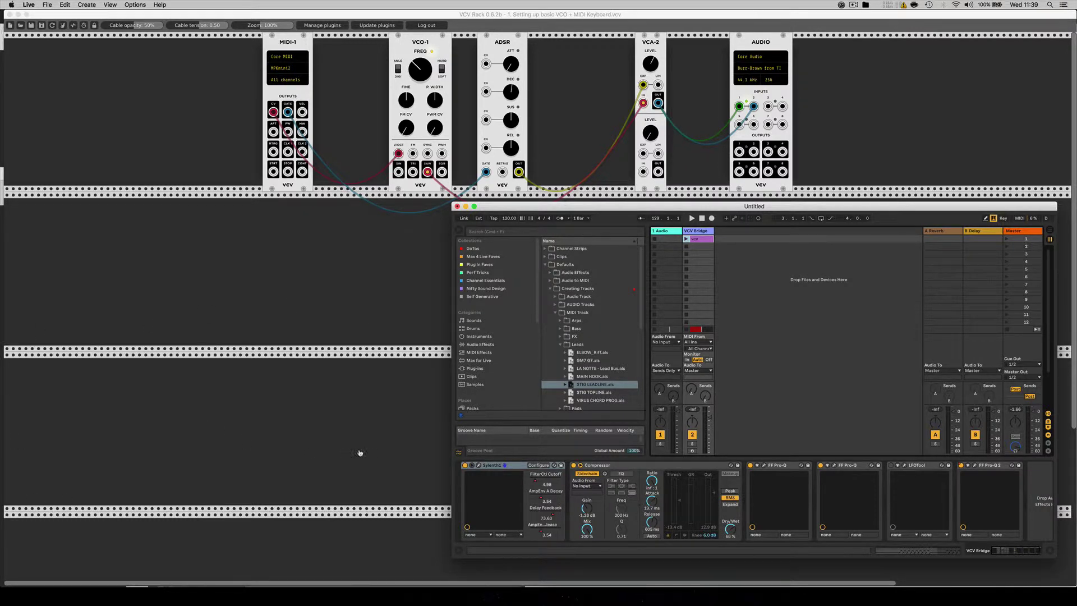
# - Read the VCV Bridge manual in Firefox from the top, then bring the Ableton Live set back
pyautogui.press('super+Tab')
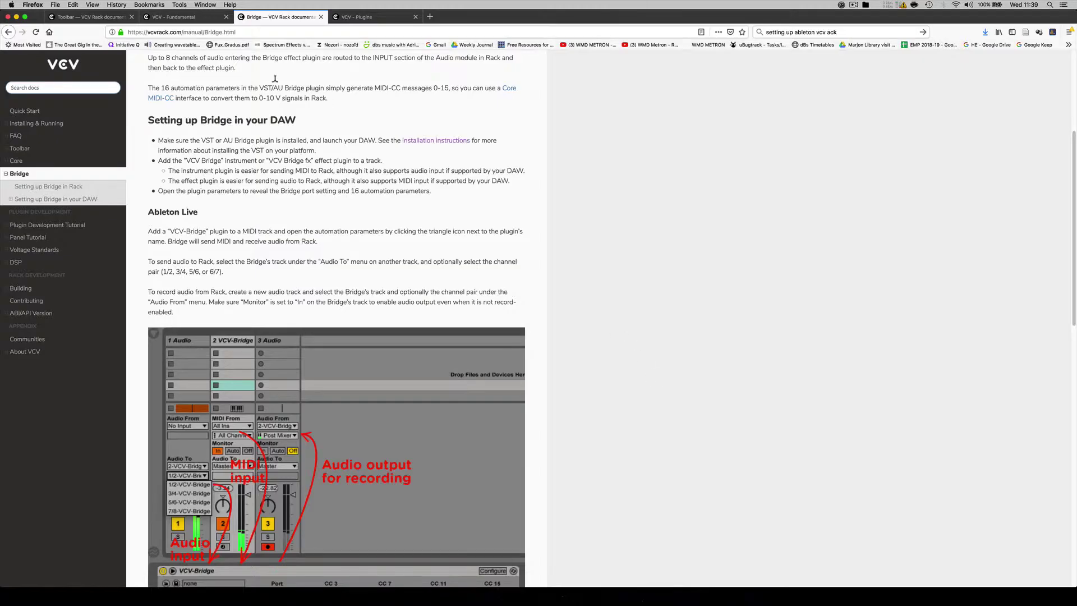
pyautogui.scroll(5, 282, 206)
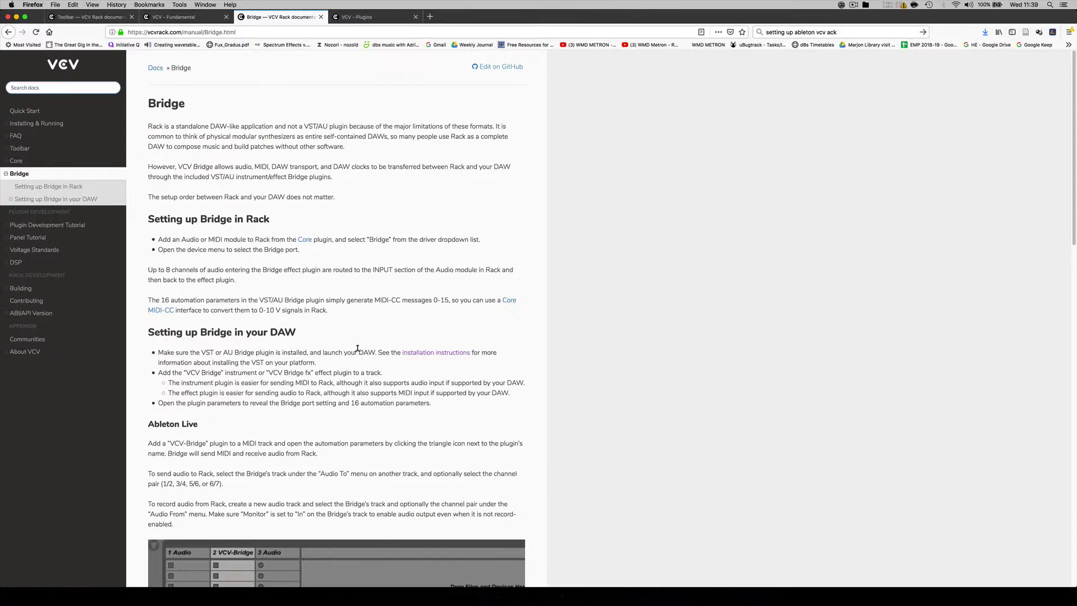
pyautogui.press('super+Tab')
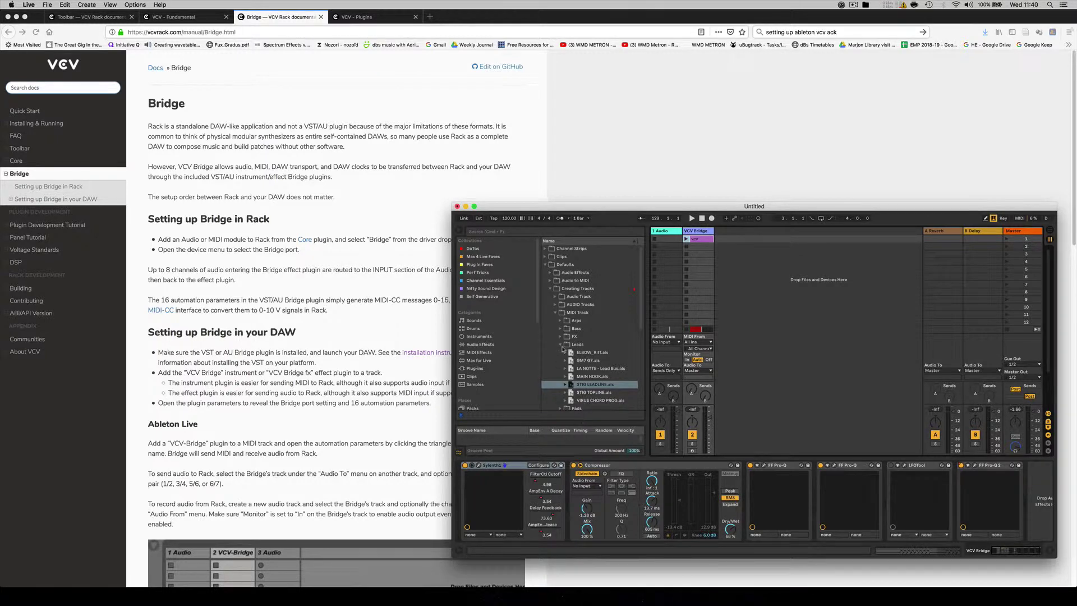
# - Load the VCV-Bridge plugin from Live's Plug-ins browser onto the VCV Bridge track, replacing Synth1
pyautogui.click(475, 370)
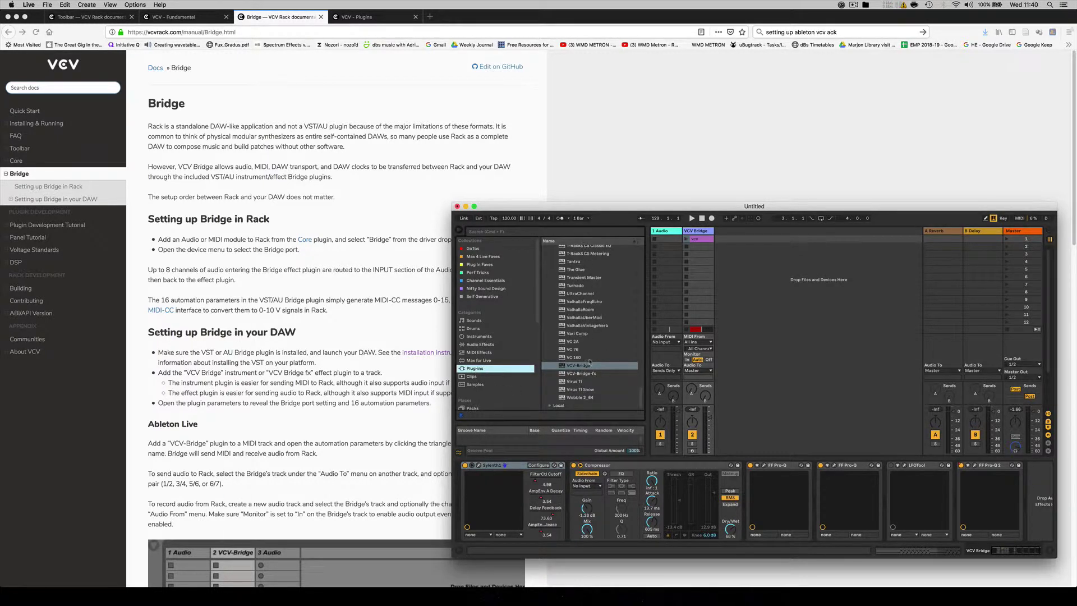
pyautogui.scroll(5, 588, 287)
pyautogui.scroll(8, 588, 288)
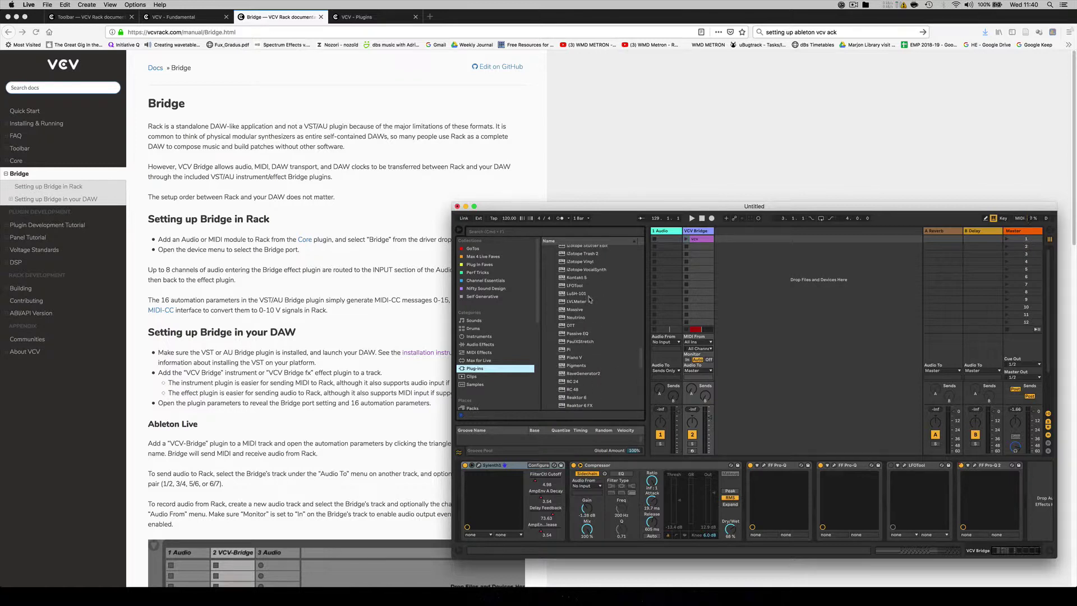
pyautogui.scroll(-12, 589, 299)
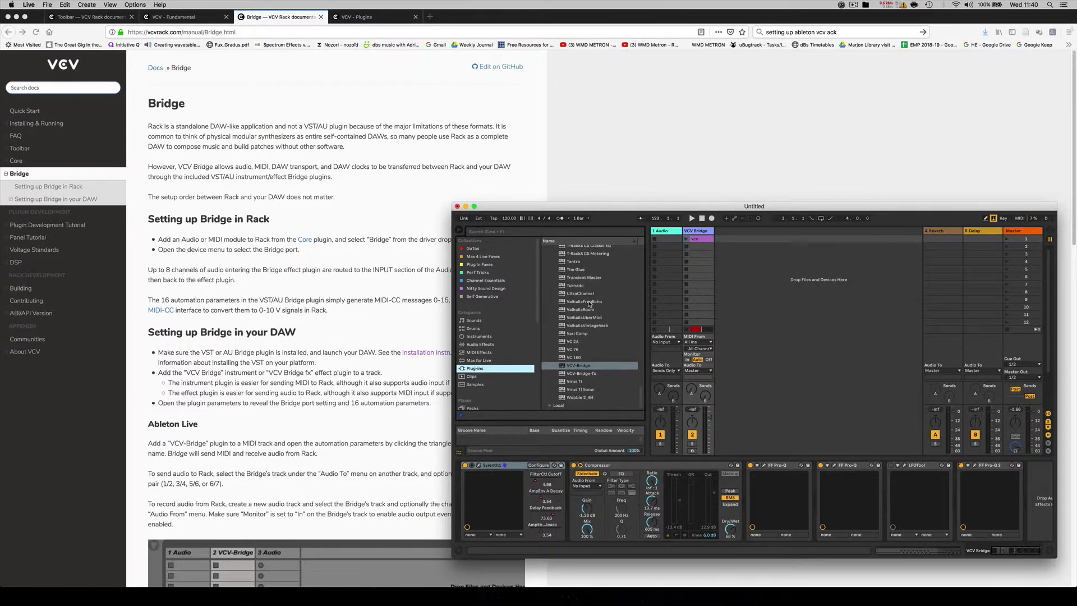
pyautogui.moveTo(570, 368); pyautogui.dragTo(708, 241)
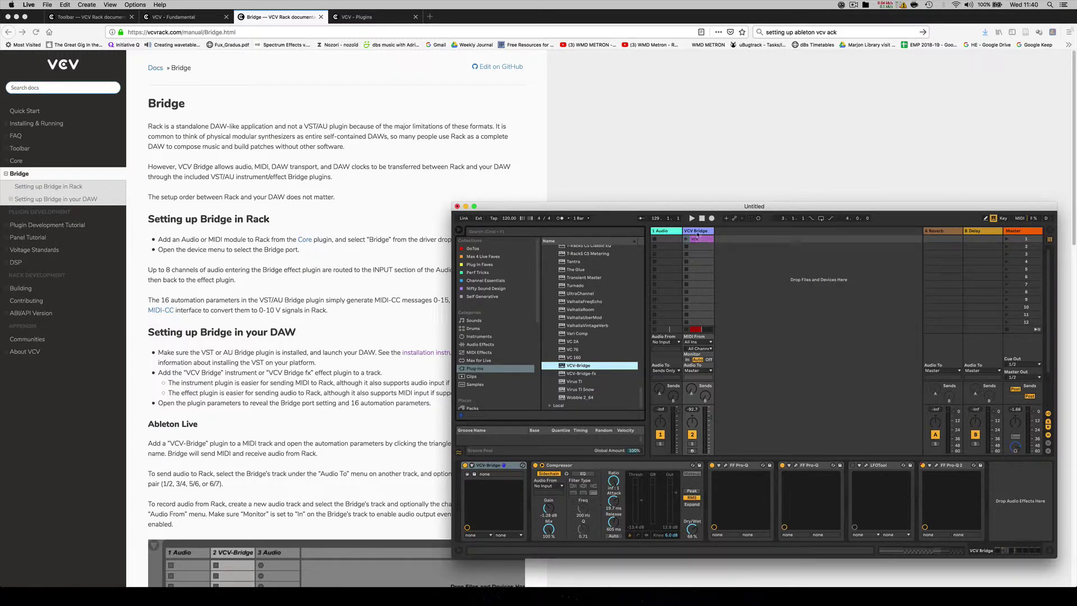
# - Leave the VCV Bridge track's Audio To output on Master and return to VCV Rack
pyautogui.click(697, 234)
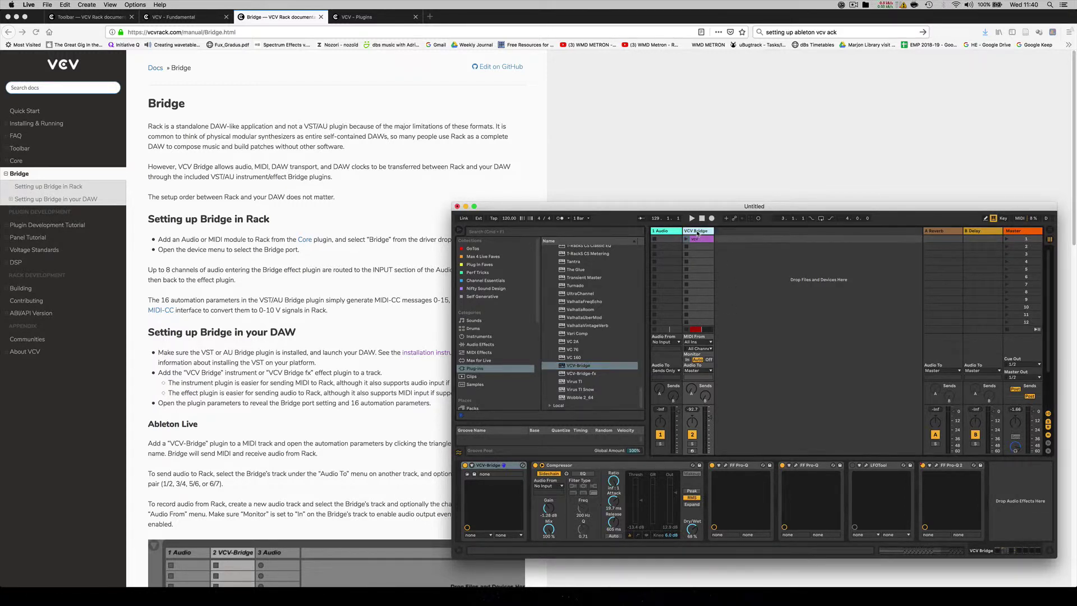
pyautogui.click(703, 372)
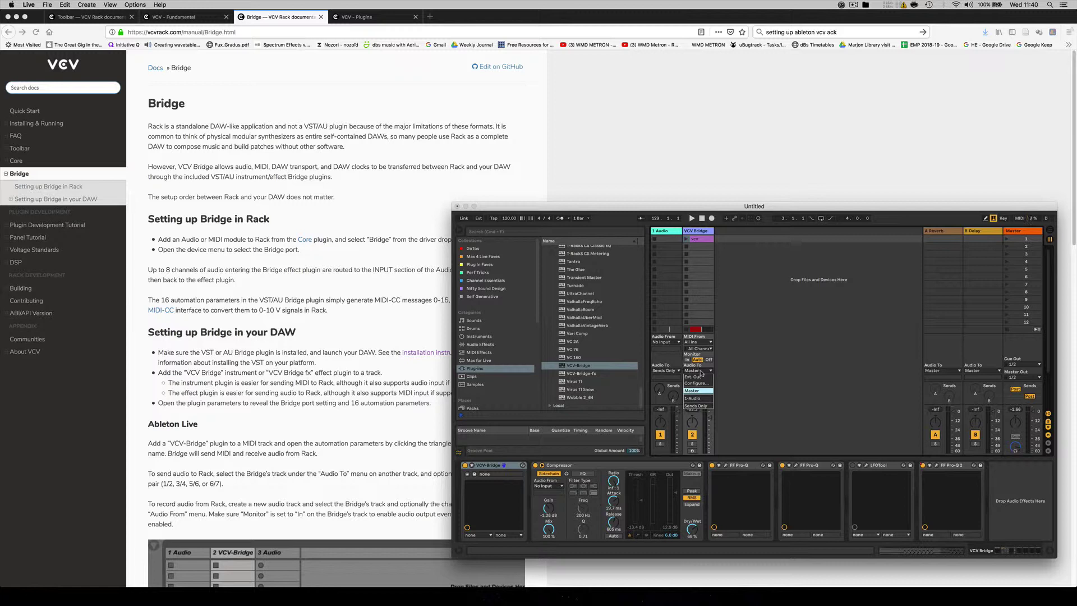
pyautogui.click(701, 371)
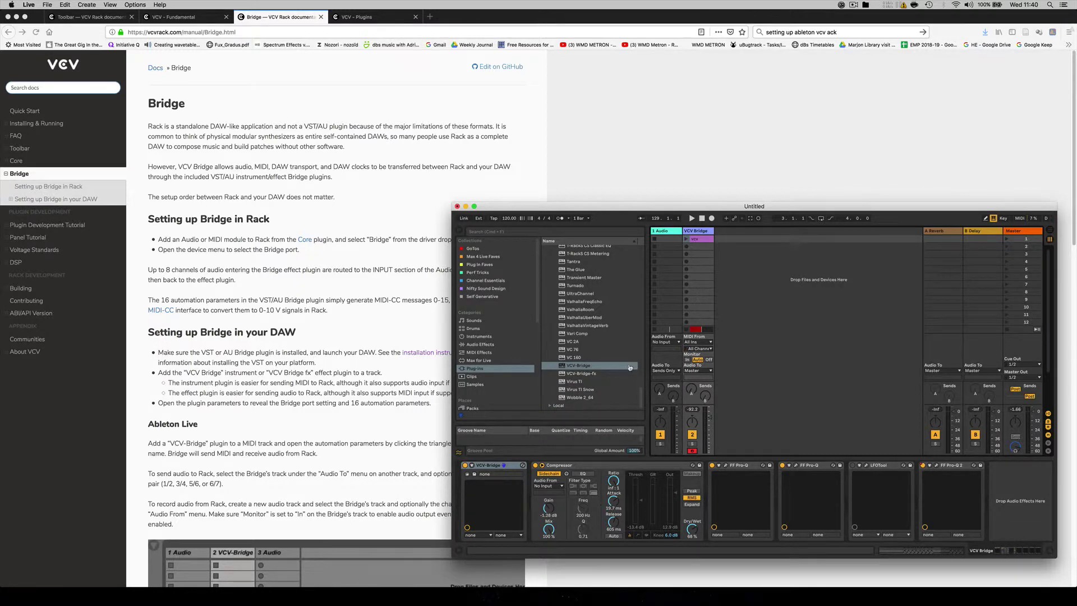
pyautogui.press('super+Tab')
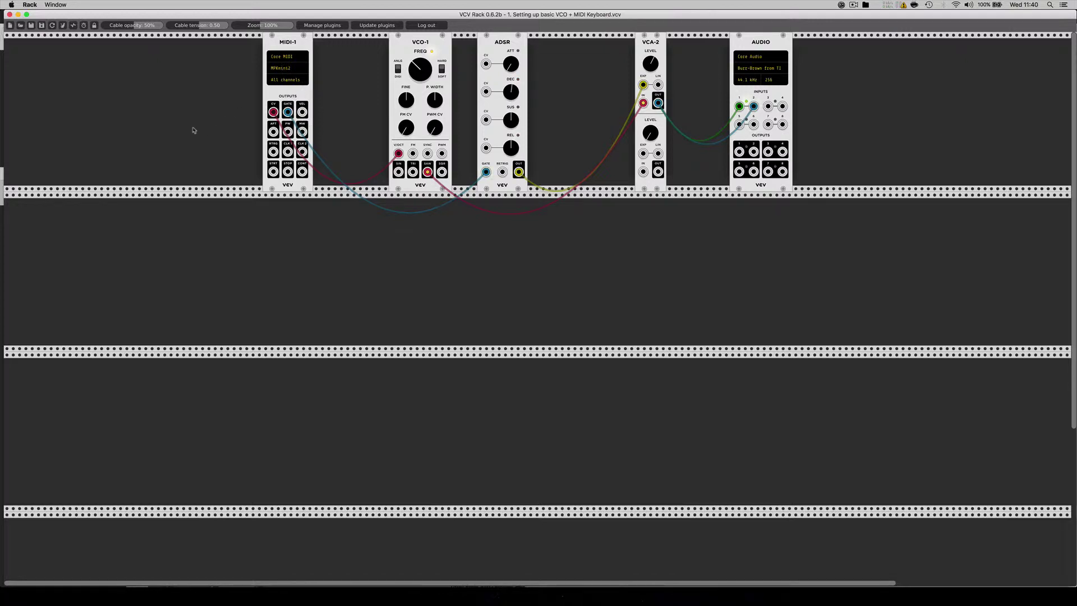
# - Add a MIDI-4 module from the module browser's MIDI tag and bring up its options menu
pyautogui.rightClick(152, 77)
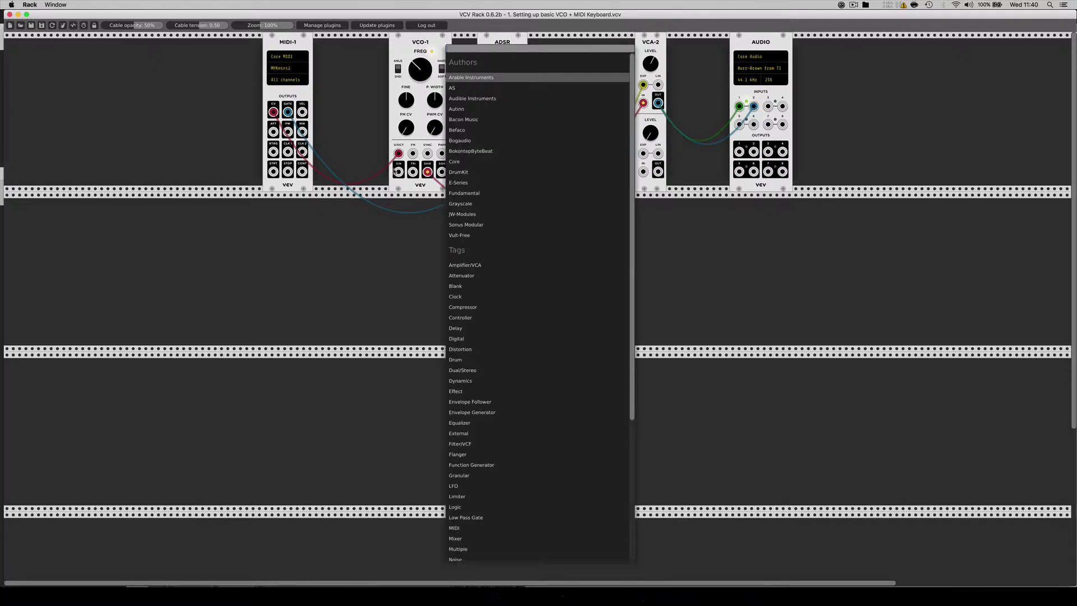
pyautogui.click(455, 528)
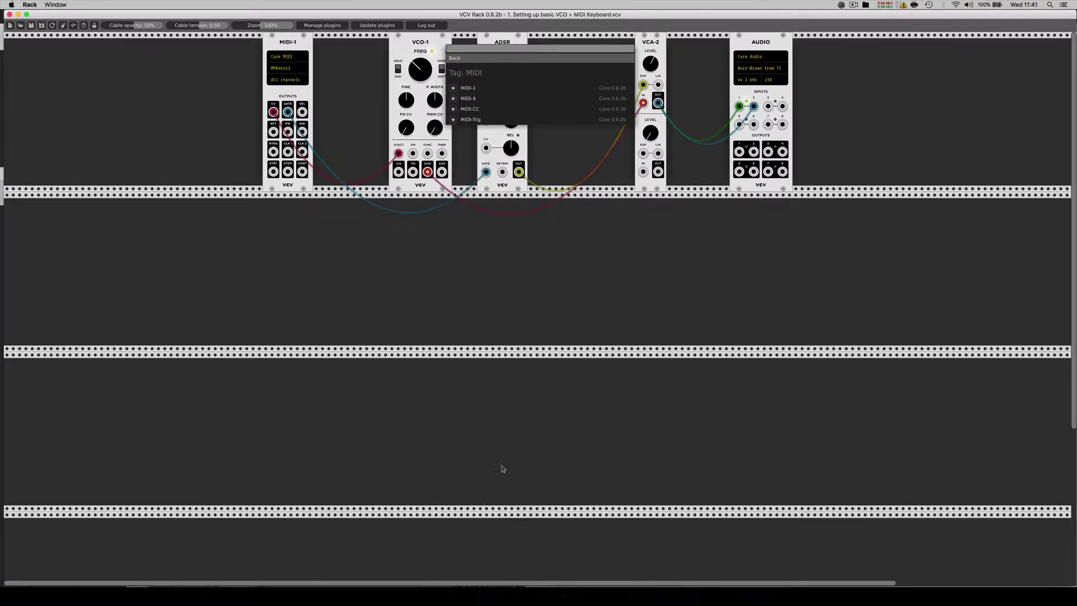
pyautogui.click(469, 99)
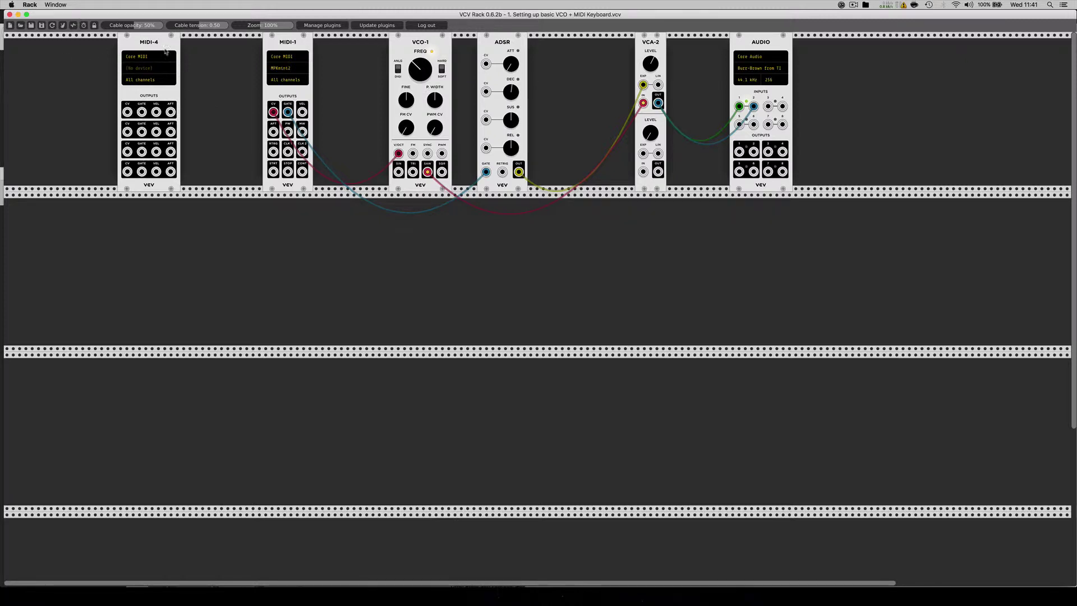
pyautogui.rightClick(147, 44)
pyautogui.click(163, 128)
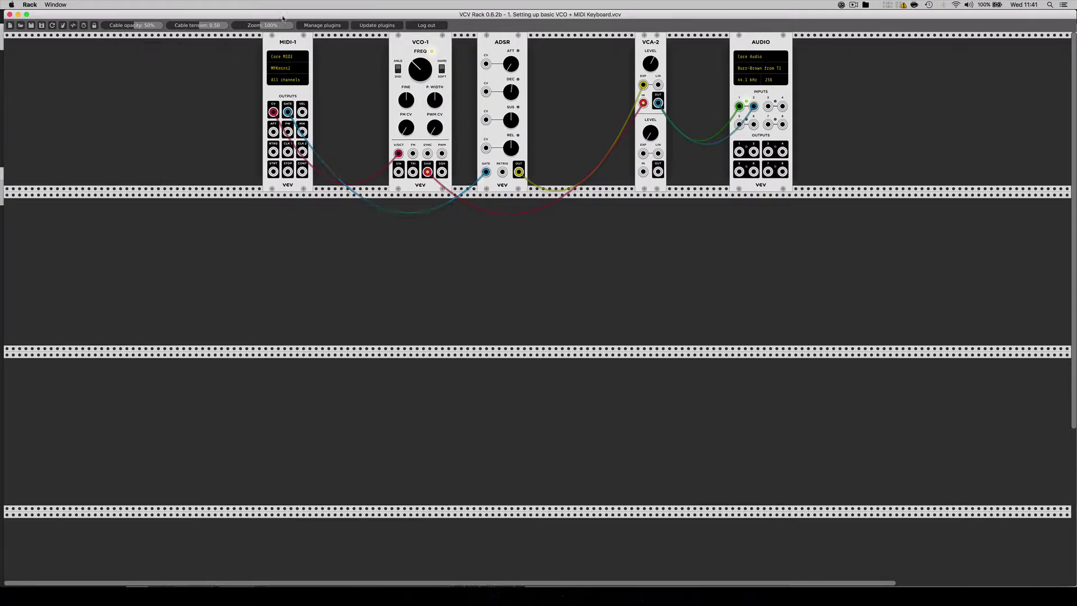
pyautogui.click(280, 68)
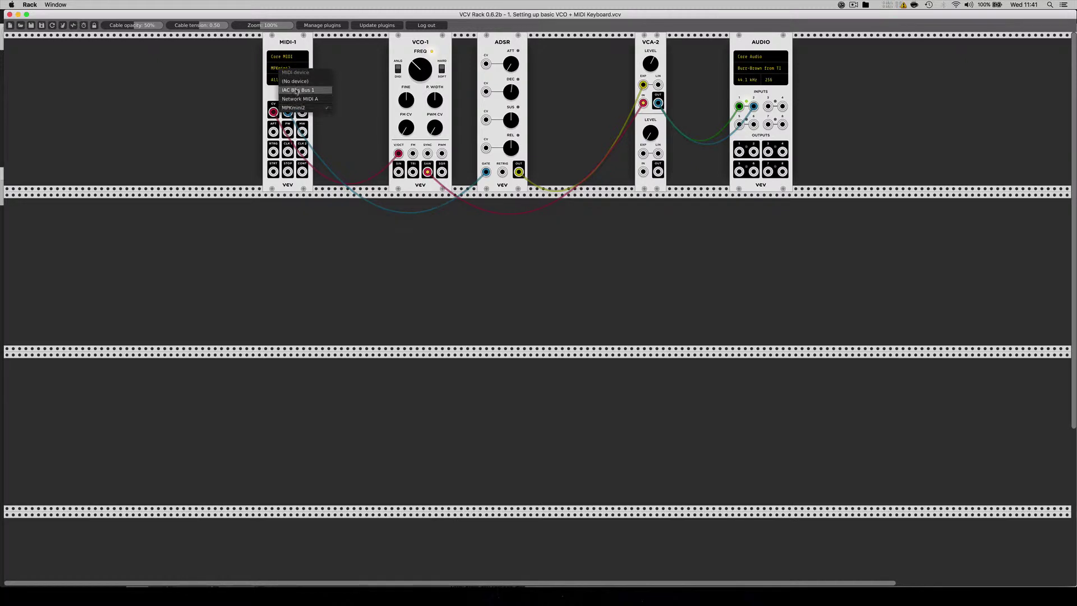
pyautogui.click(279, 67)
pyautogui.click(771, 69)
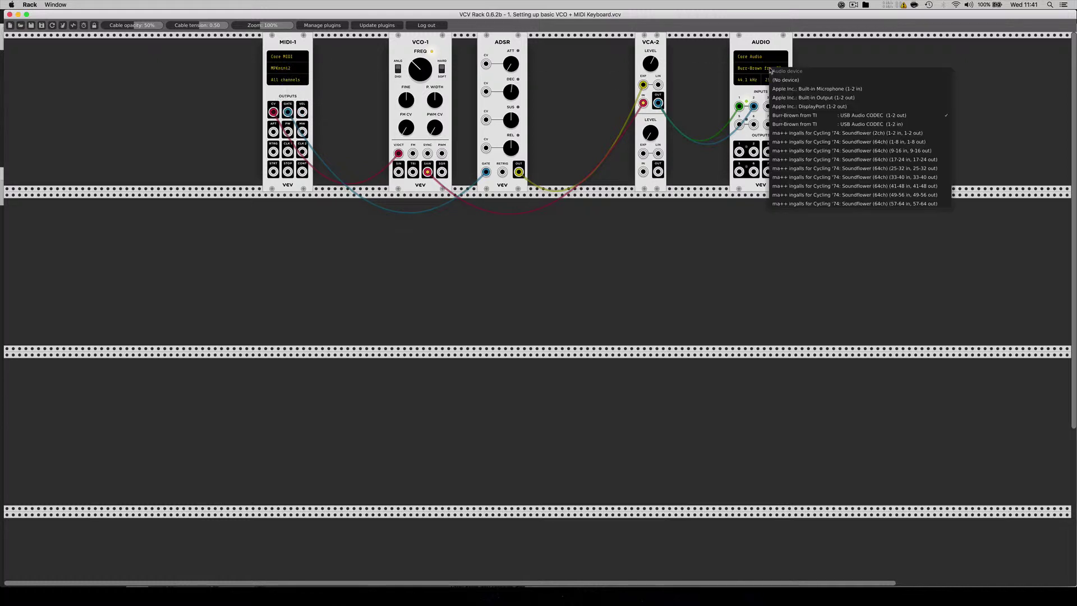
pyautogui.click(759, 45)
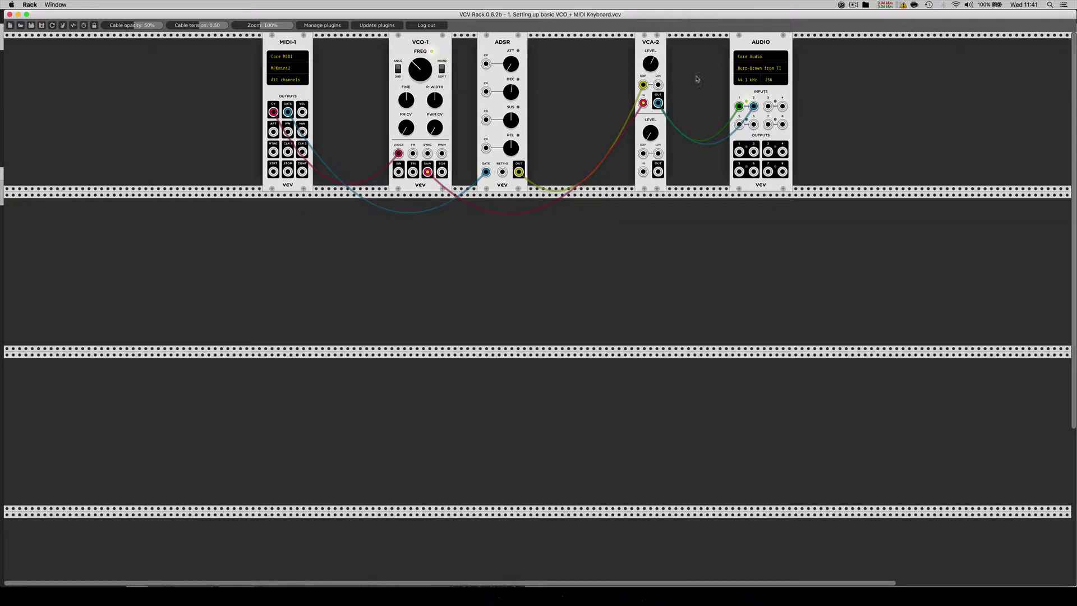
# - Change the MIDI-1 driver and the AUDIO driver from Core MIDI and Core Audio to Bridge
pyautogui.click(284, 59)
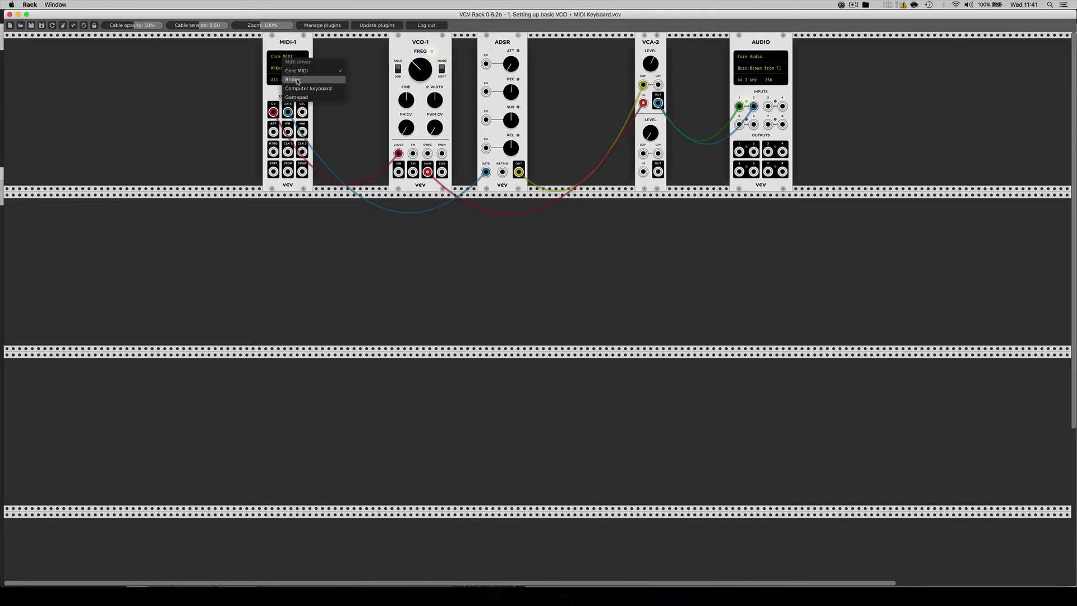
pyautogui.click(295, 80)
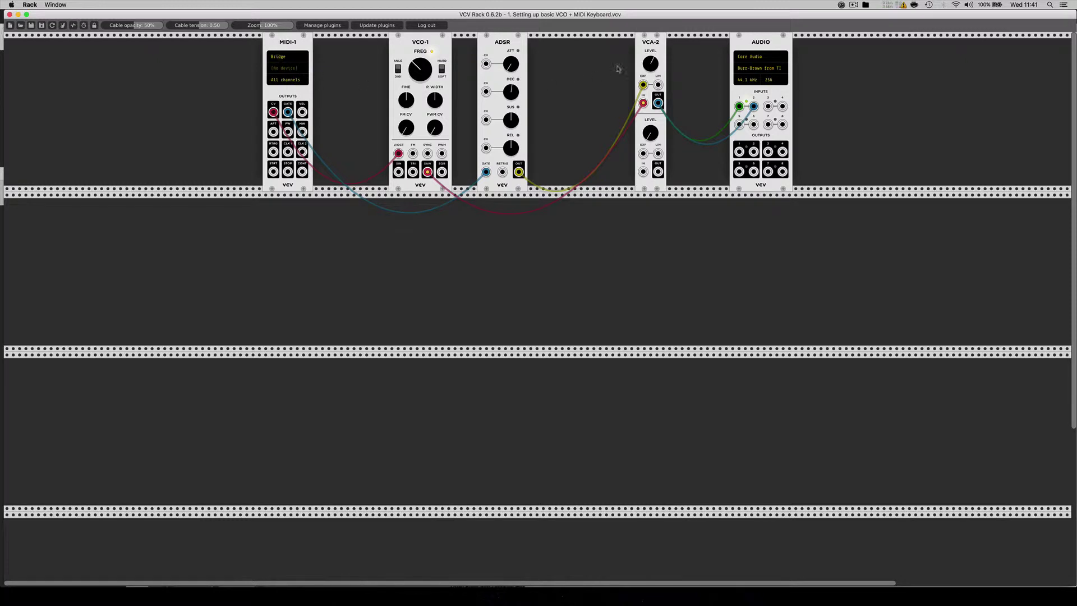
pyautogui.click(754, 57)
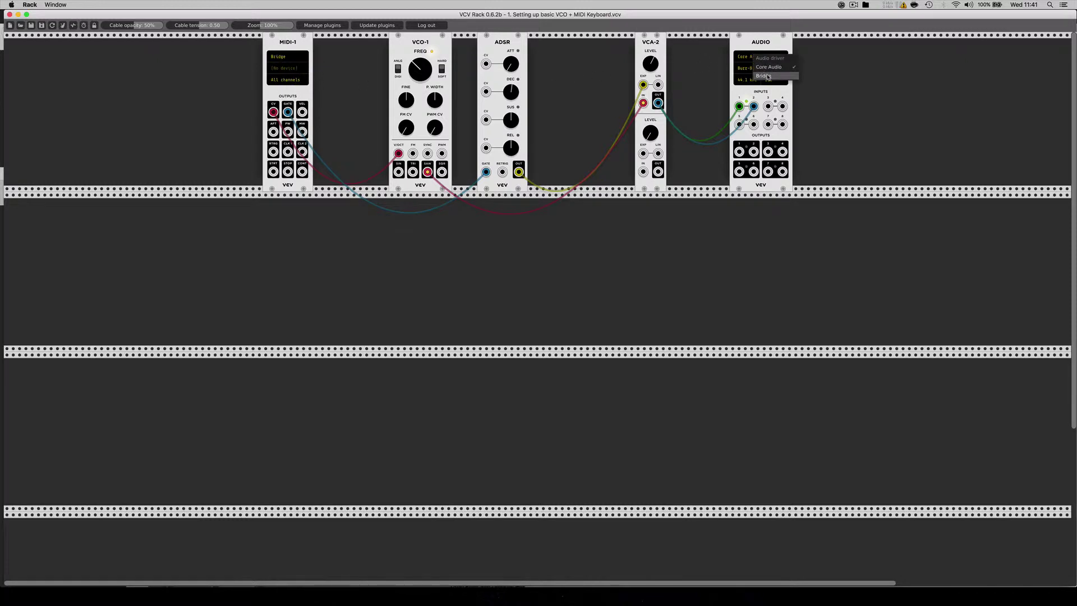
pyautogui.click(763, 75)
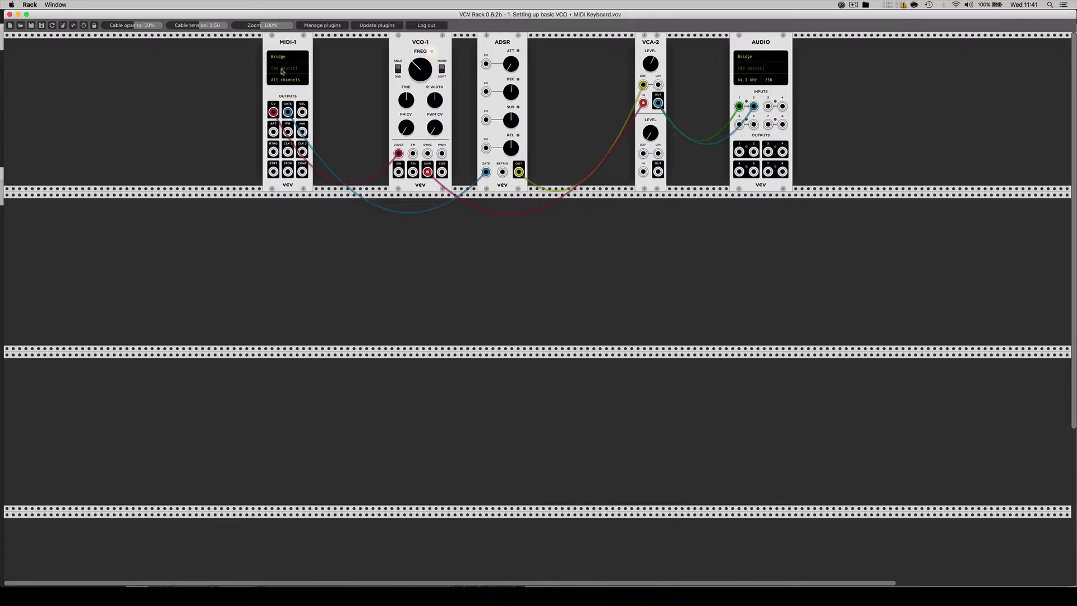
# - In Live, set the VCV Bridge track's Monitor to In and unfold the VCV-Bridge device's Port and CC settings
pyautogui.press('super+Tab')
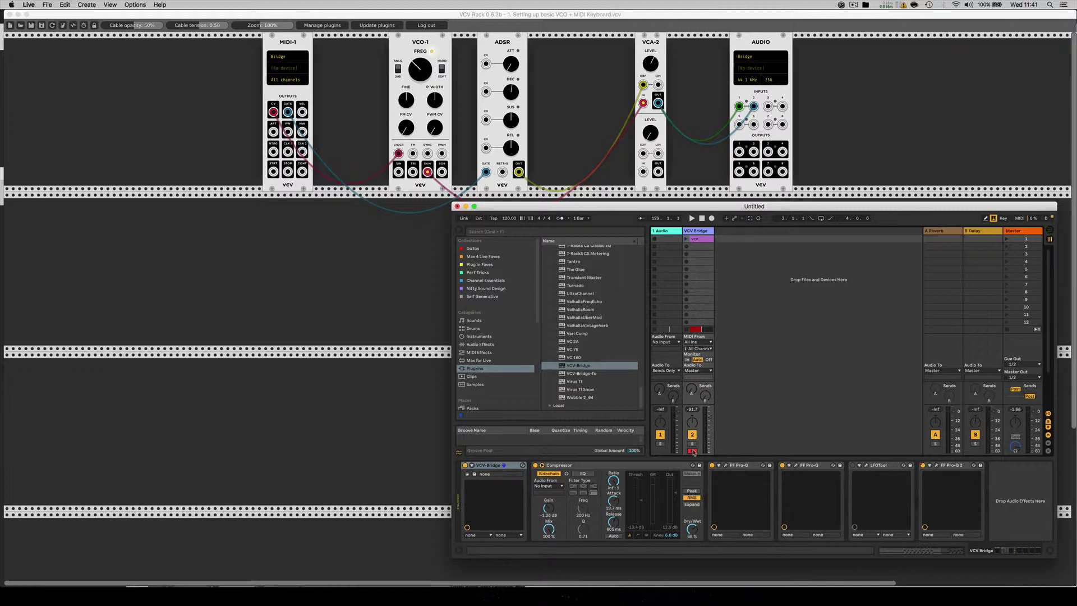
pyautogui.click(687, 360)
pyautogui.click(472, 466)
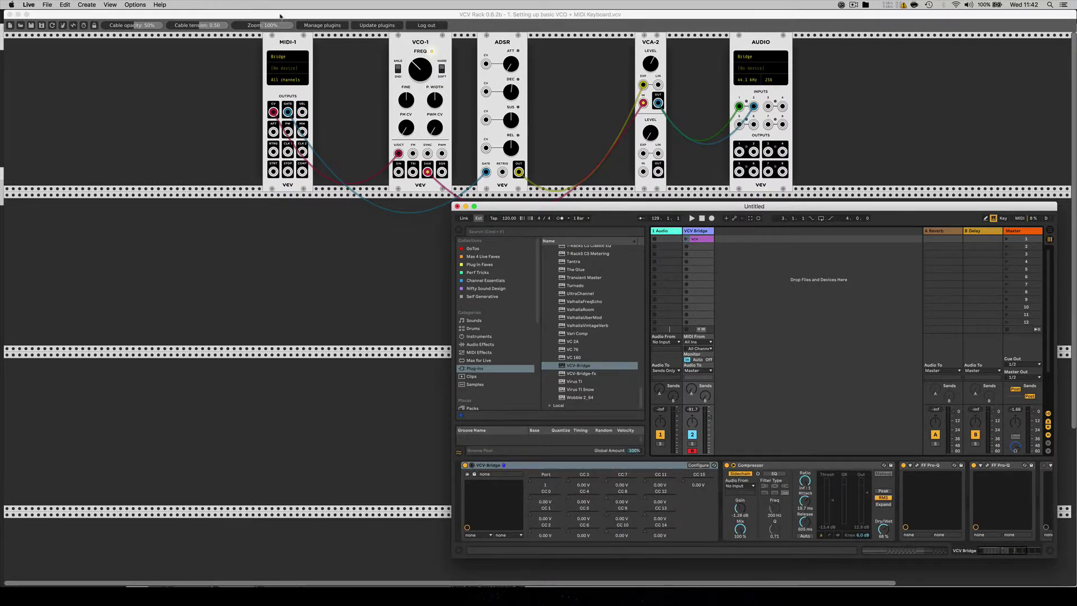
# - Select Port 1 as the device for both the MIDI-1 and AUDIO modules
pyautogui.click(280, 71)
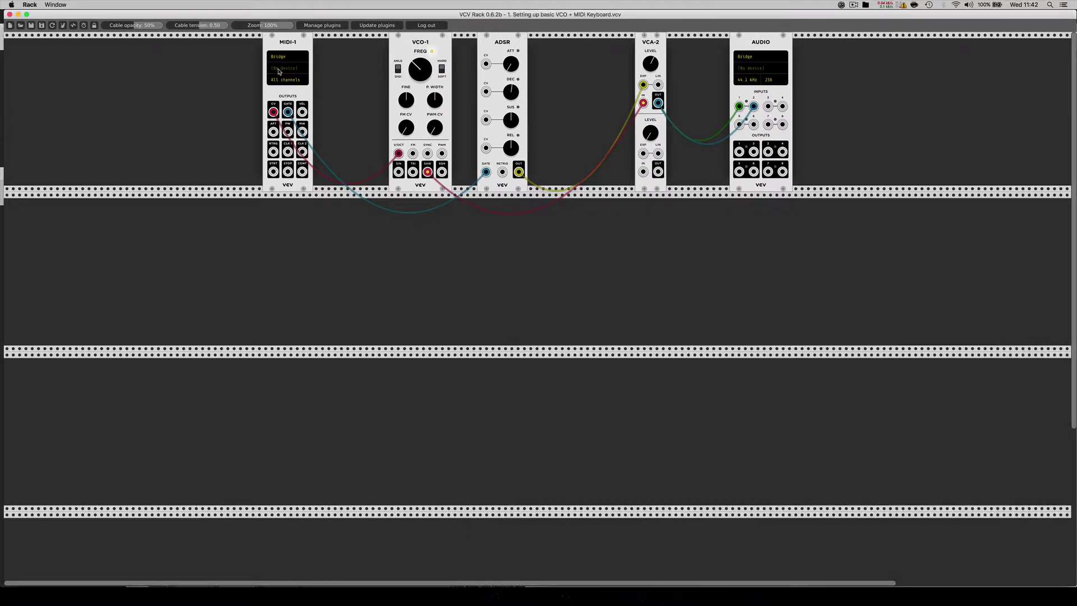
pyautogui.click(279, 71)
pyautogui.click(283, 82)
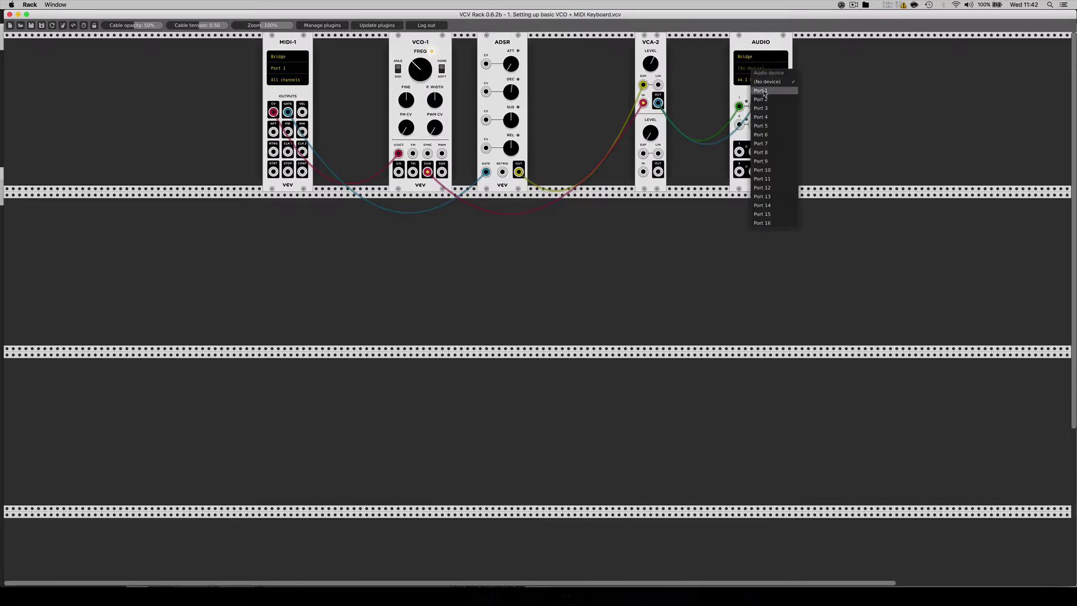
pyautogui.click(763, 92)
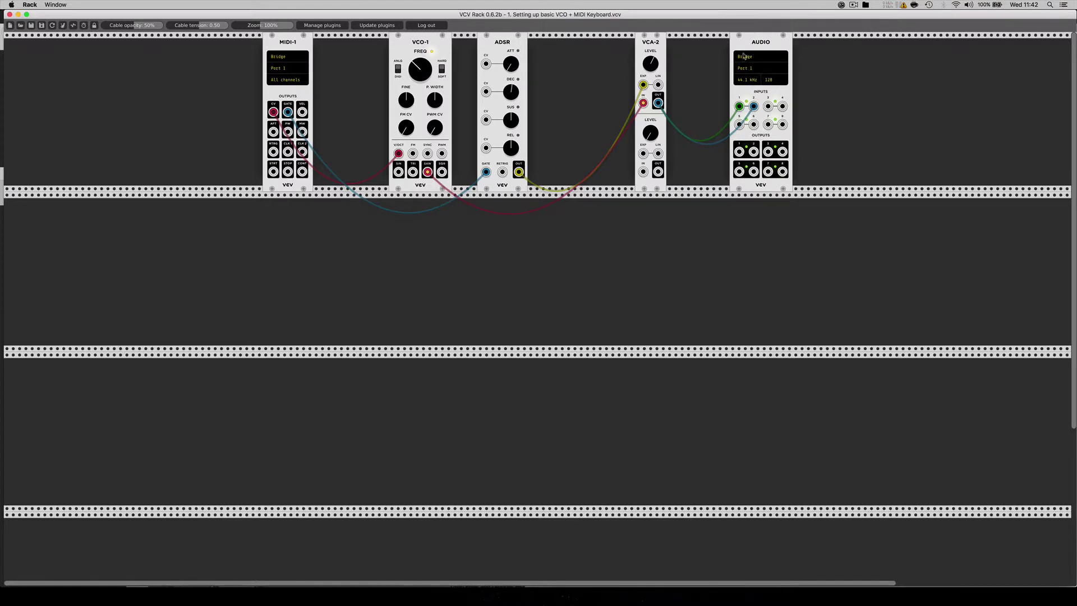
# - In Live, play a test note with the A key and check the VCV Bridge track's output list
pyautogui.press('super+Tab')
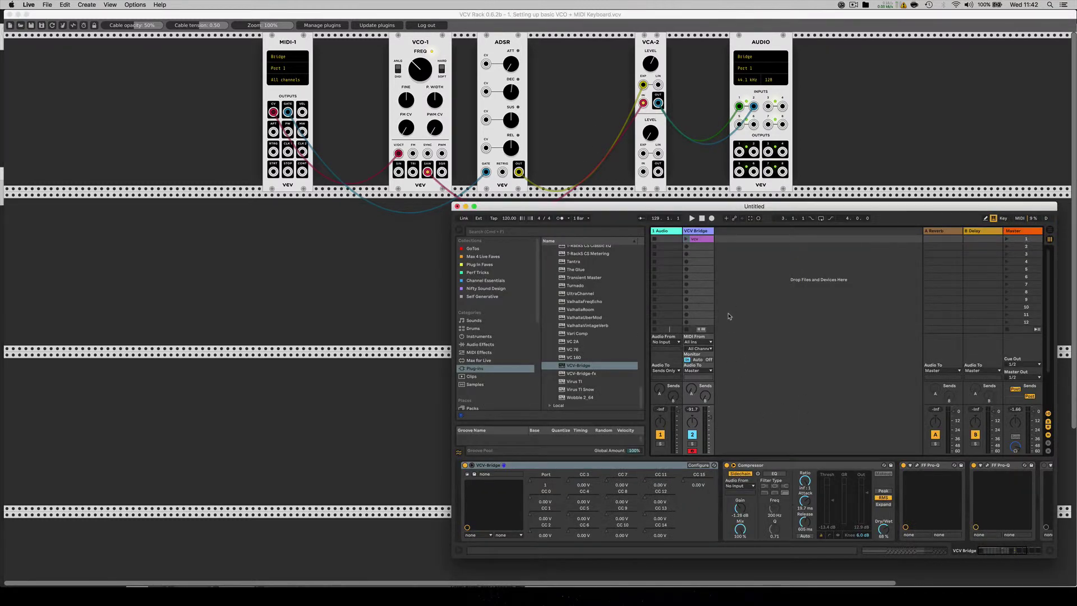
pyautogui.press('a')
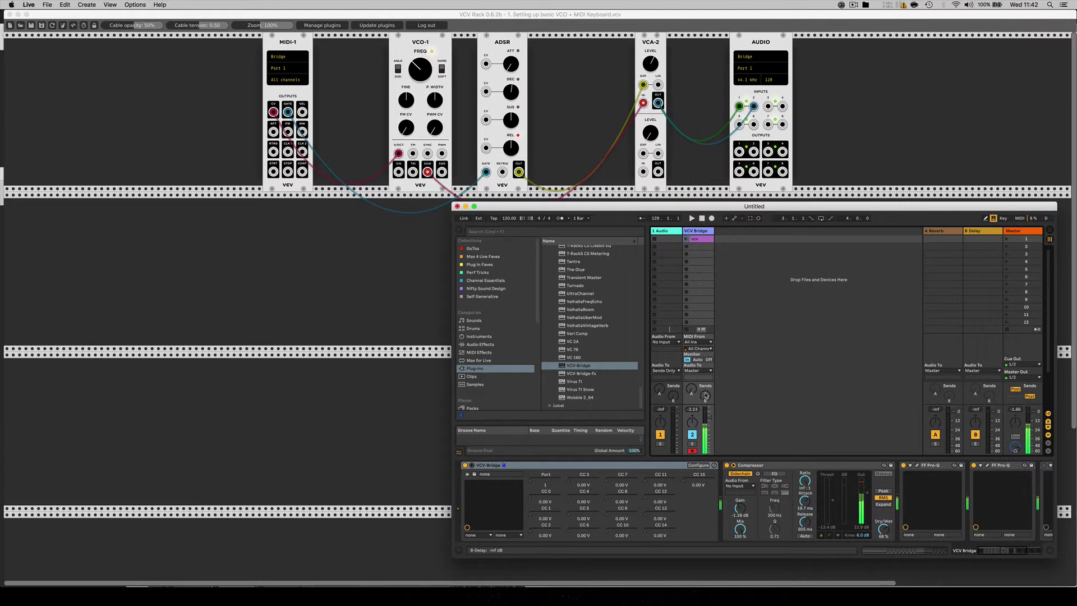
pyautogui.click(706, 371)
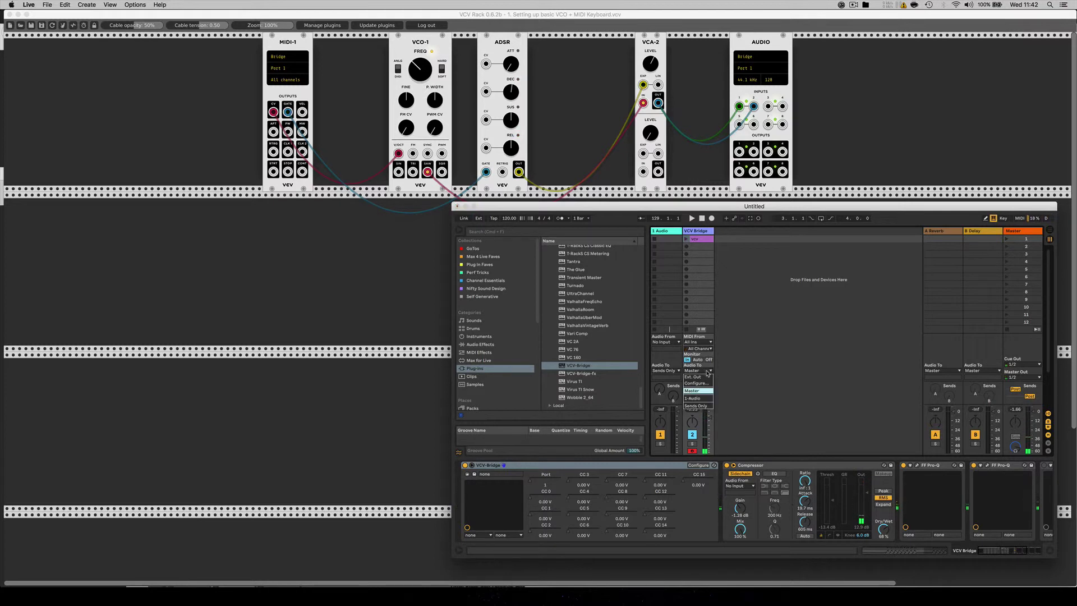
pyautogui.click(708, 371)
# - Set the 1 Audio track's Audio From to VCV Bridge and launch the VCV clip
pyautogui.click(668, 342)
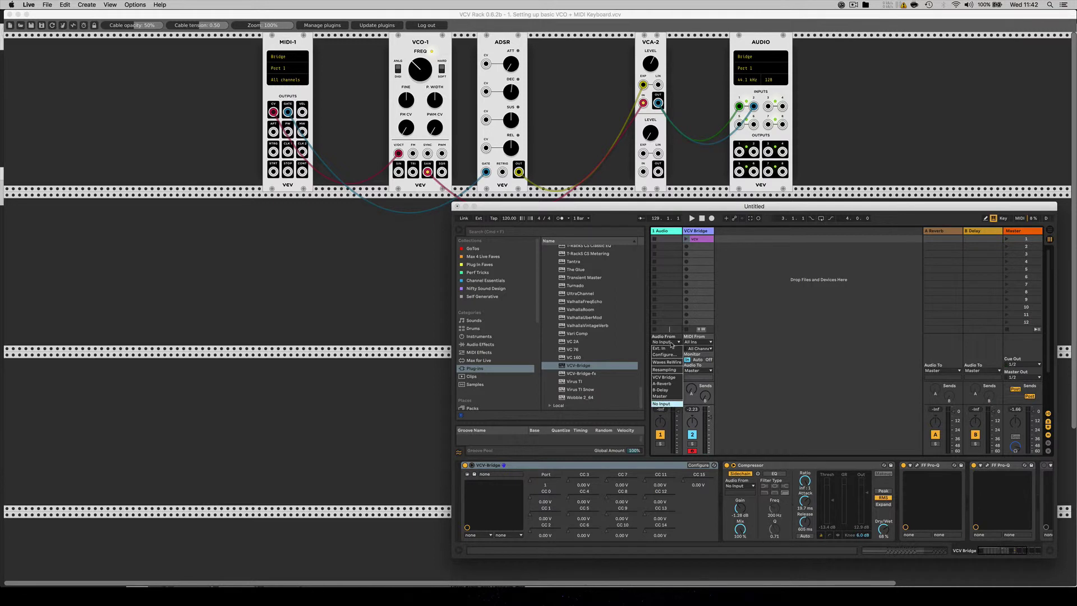
pyautogui.click(668, 377)
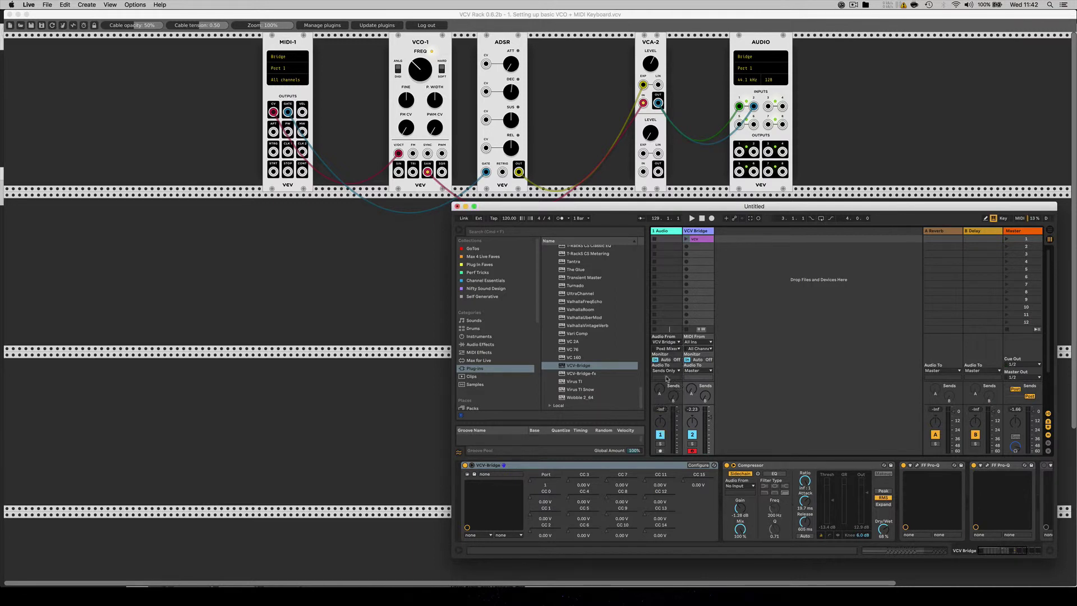
pyautogui.click(685, 239)
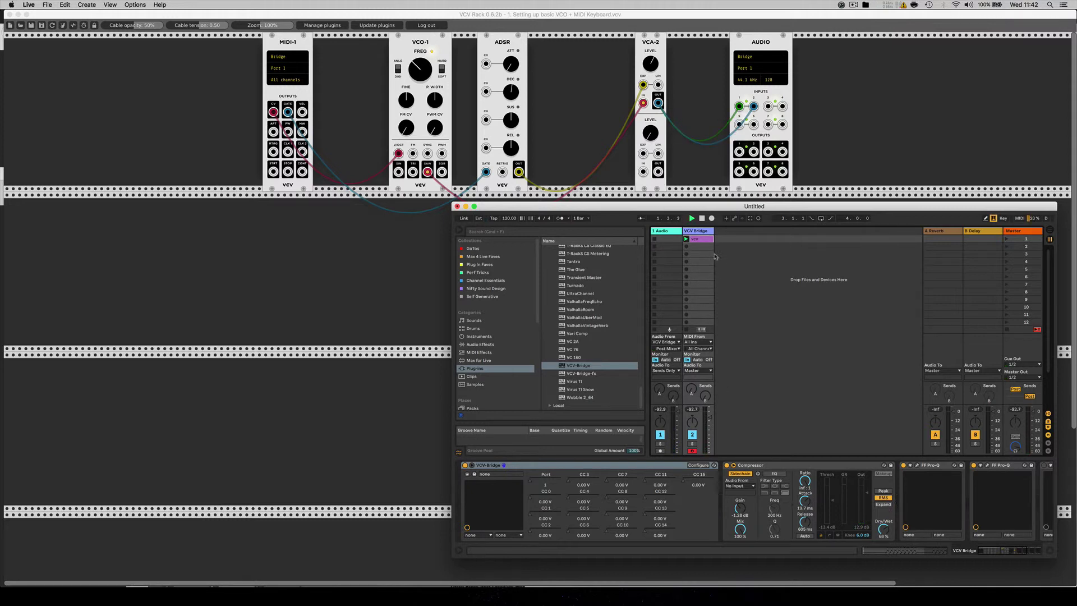